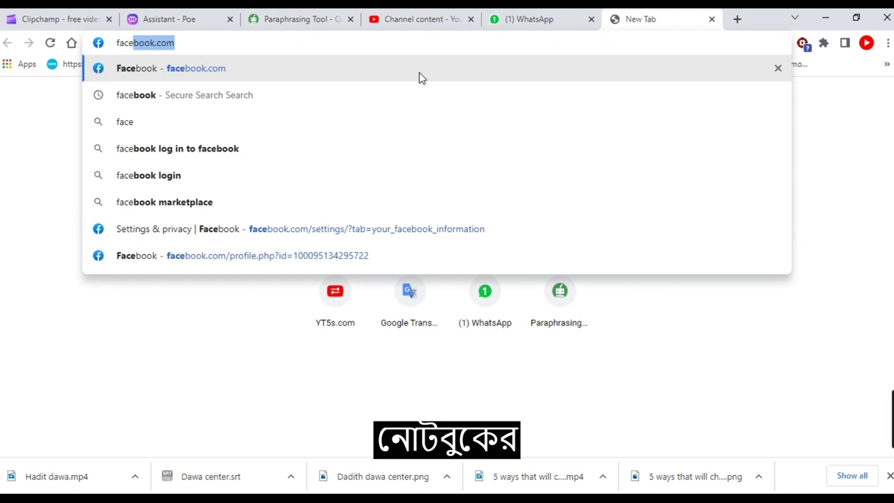
- Open Facebook, switch from the personal profile to the Spreading Gian page, and dismiss the switch notice
{"action": "key", "text": "Return"}
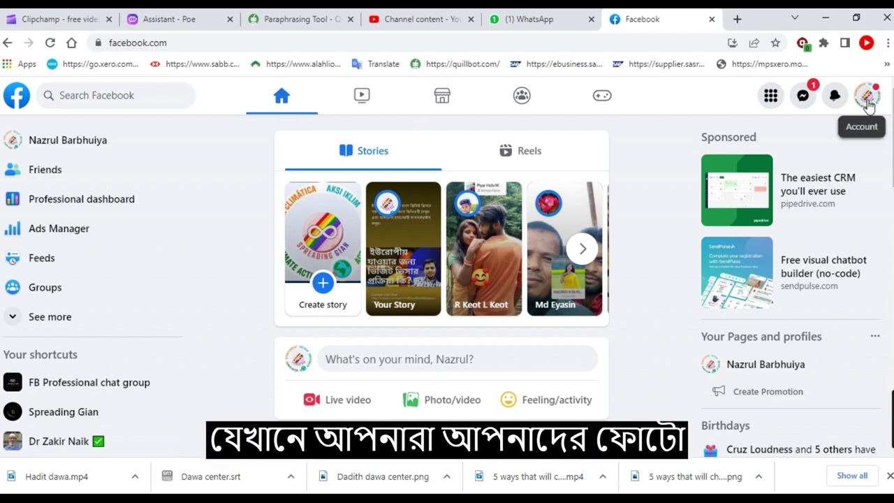
{"action": "left_click", "coordinate": [867, 98]}
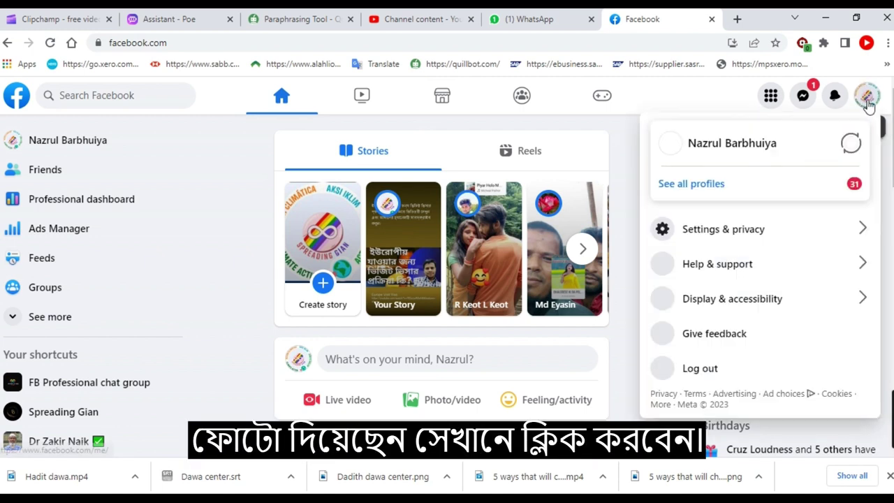
{"action": "left_click", "coordinate": [851, 144]}
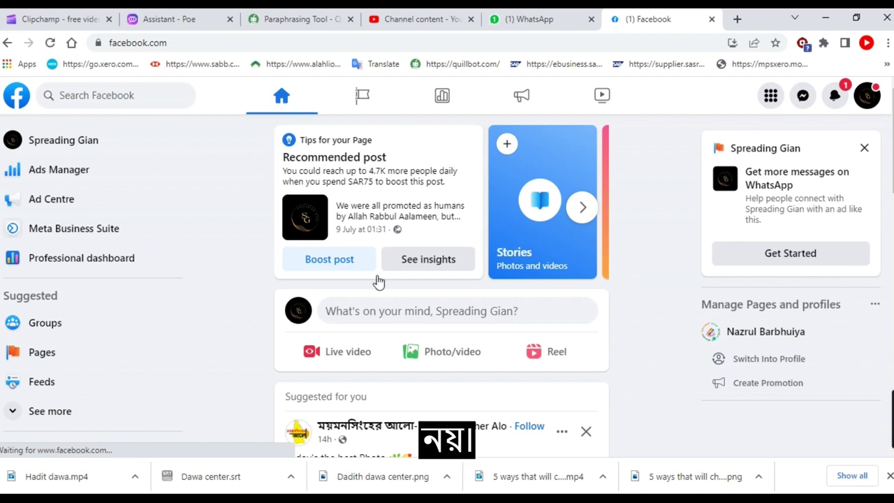
{"action": "scroll", "coordinate": [272, 319], "scroll_direction": "down", "scroll_amount": 5}
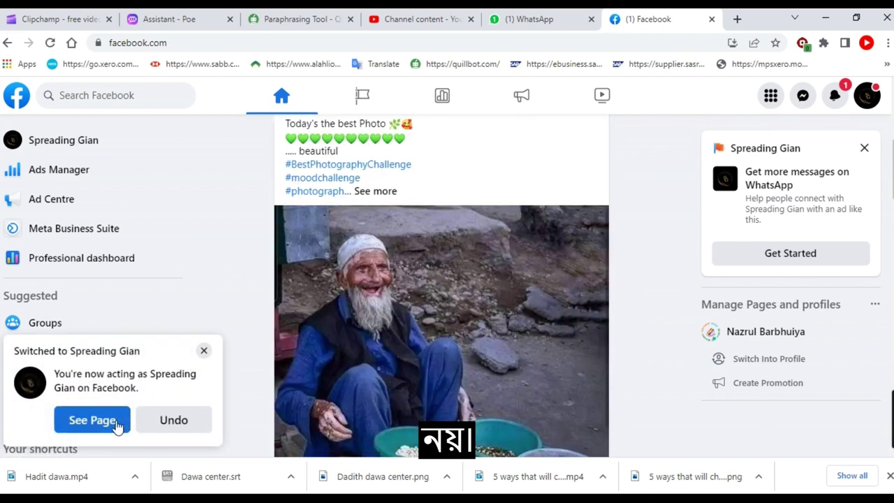
{"action": "left_click", "coordinate": [204, 350]}
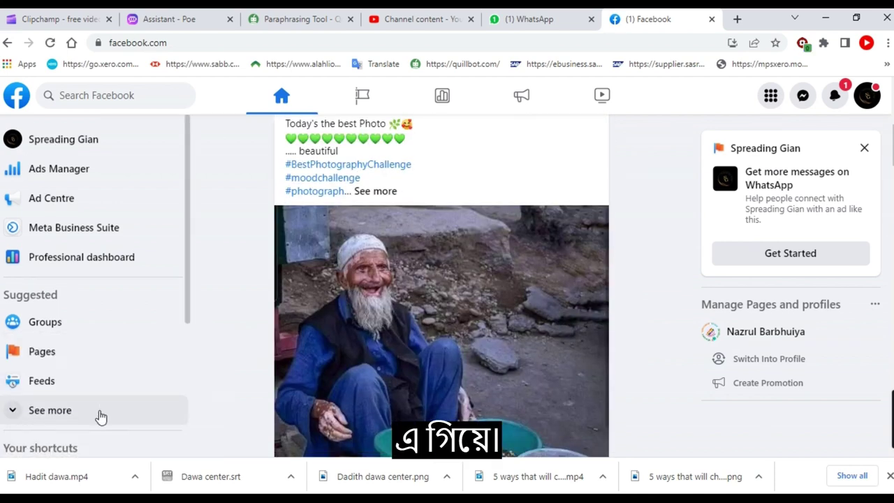
- Open Meta Business Suite for the Spreading Gian page
{"action": "scroll", "coordinate": [100, 415], "scroll_direction": "down", "scroll_amount": 3}
{"action": "scroll", "coordinate": [102, 417], "scroll_direction": "up", "scroll_amount": 3}
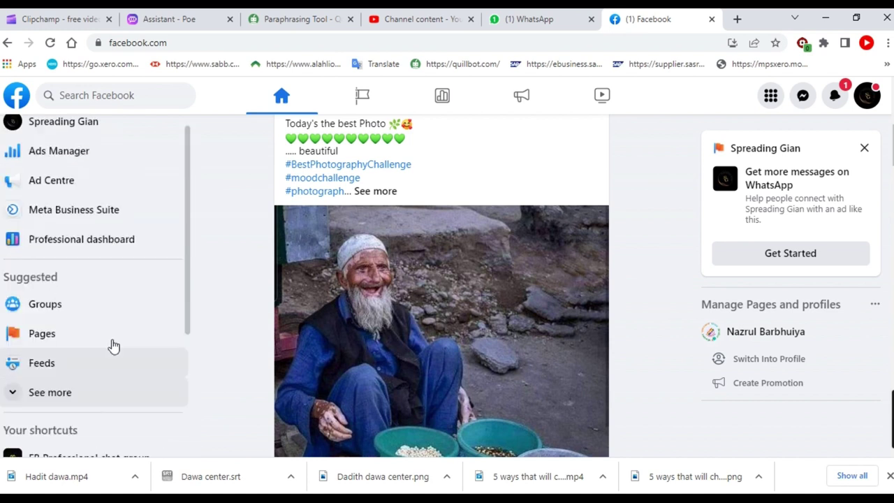
{"action": "scroll", "coordinate": [114, 309], "scroll_direction": "up", "scroll_amount": 1}
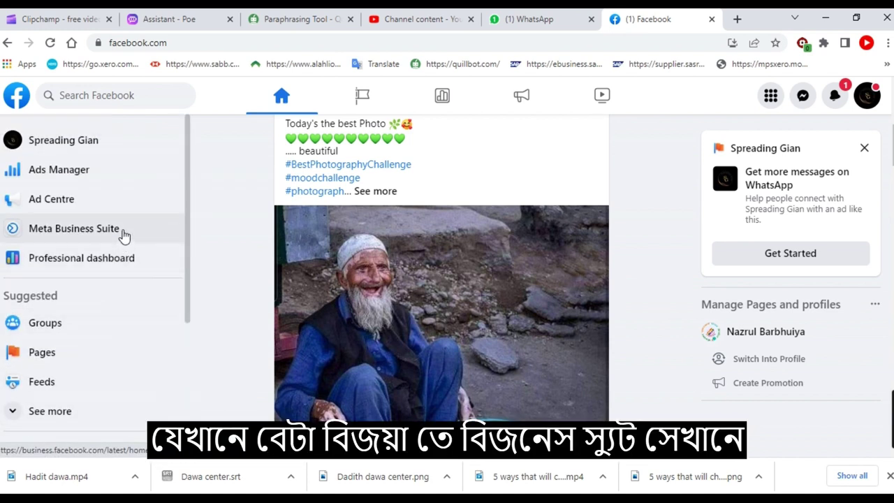
{"action": "left_click", "coordinate": [116, 234]}
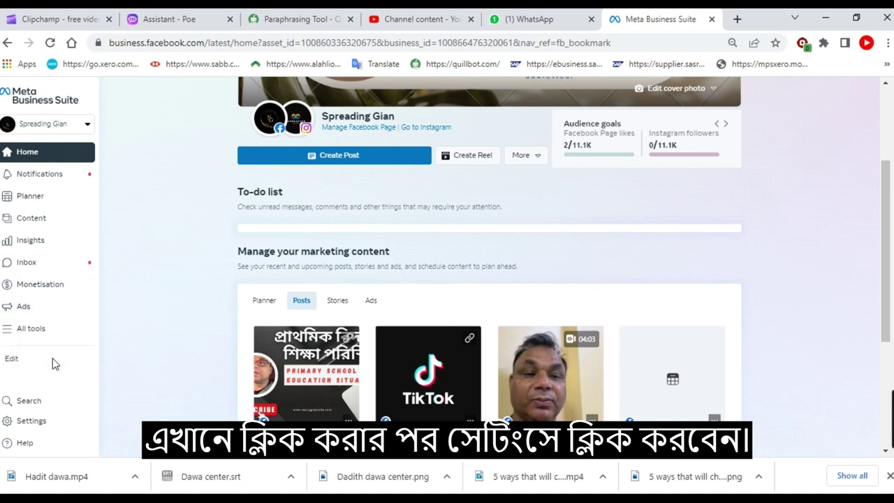
- Open the Domains section under Brand safety in the business account's settings
{"action": "left_click", "coordinate": [32, 420]}
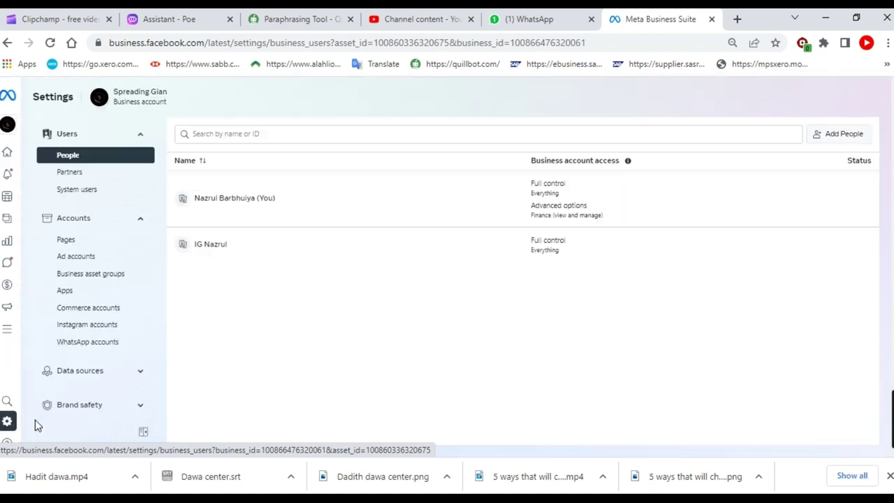
{"action": "scroll", "coordinate": [74, 381], "scroll_direction": "down", "scroll_amount": 2}
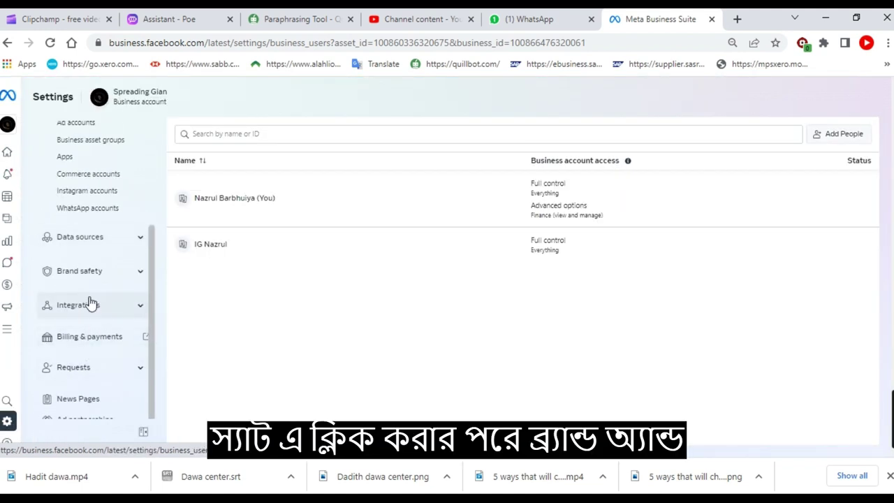
{"action": "left_click", "coordinate": [114, 277]}
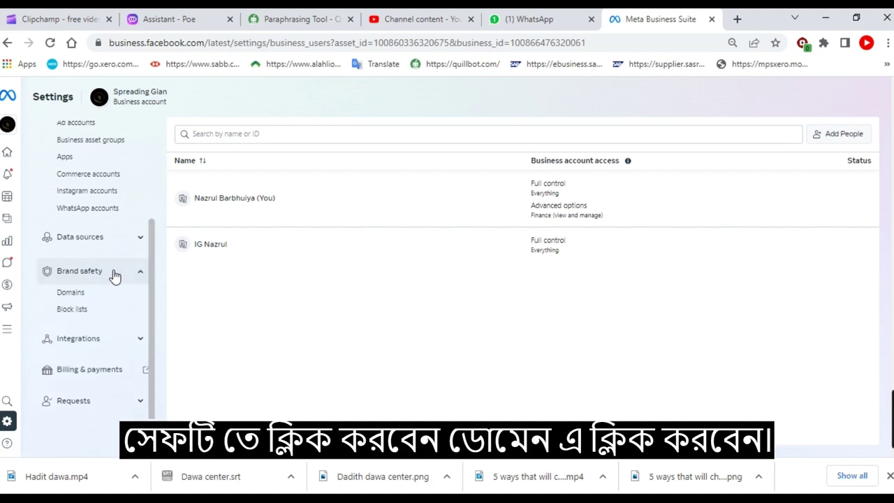
{"action": "left_click", "coordinate": [108, 294]}
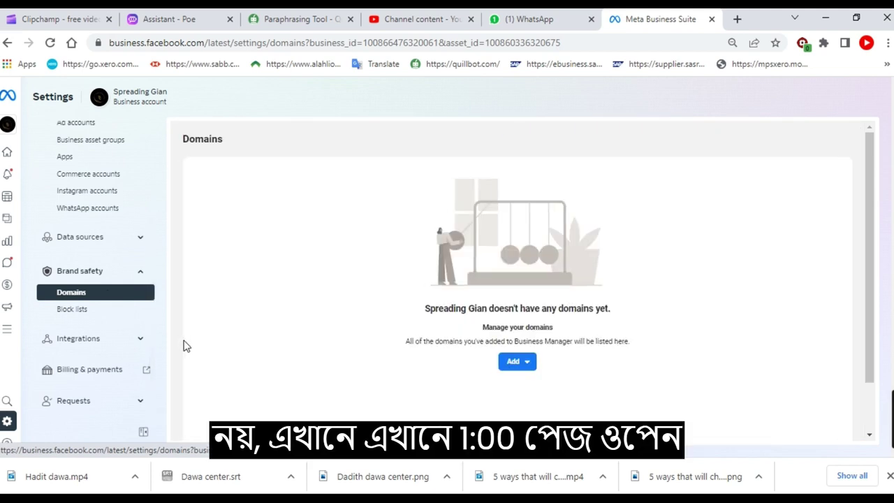
- Create a new domain entry for spreadinggian.com in the business account
{"action": "left_click", "coordinate": [530, 369]}
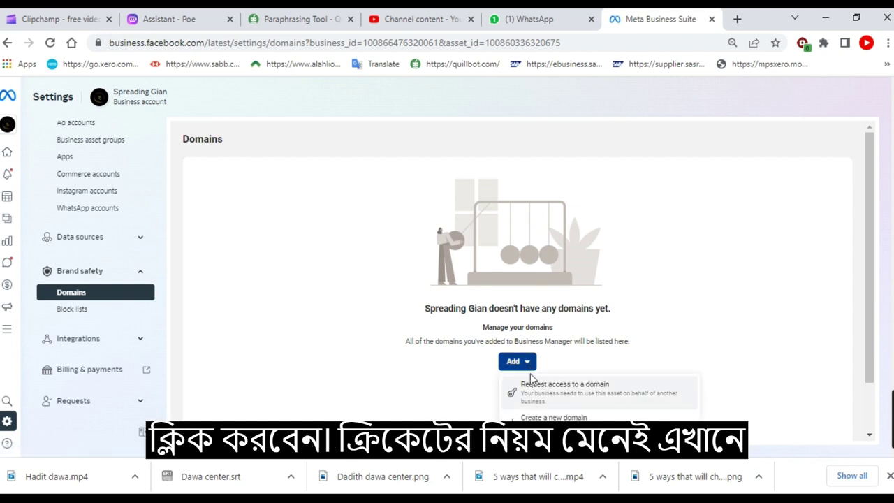
{"action": "left_click", "coordinate": [582, 417]}
{"action": "left_click", "coordinate": [506, 288]}
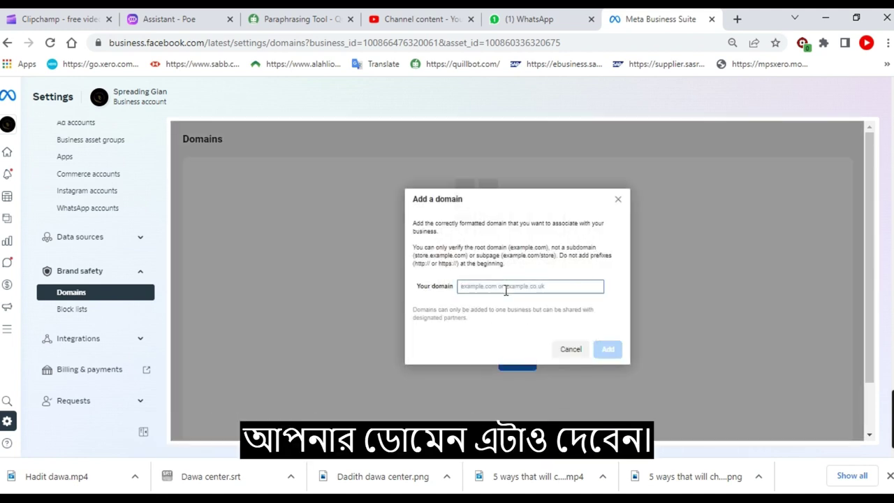
{"action": "type", "text": "spread"}
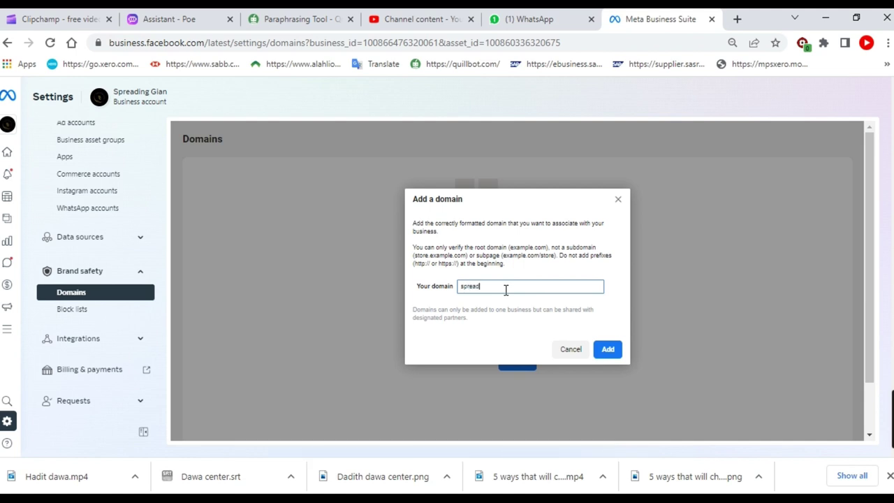
{"action": "type", "text": "inggian.com"}
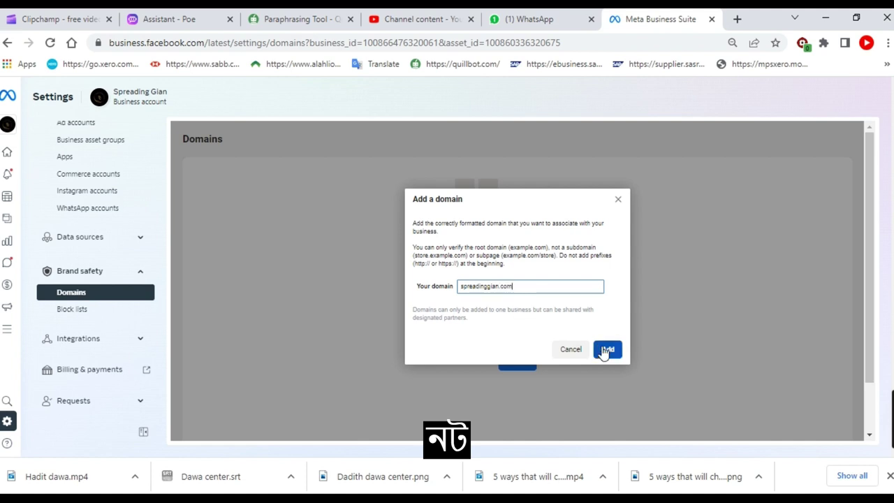
{"action": "left_click", "coordinate": [608, 350]}
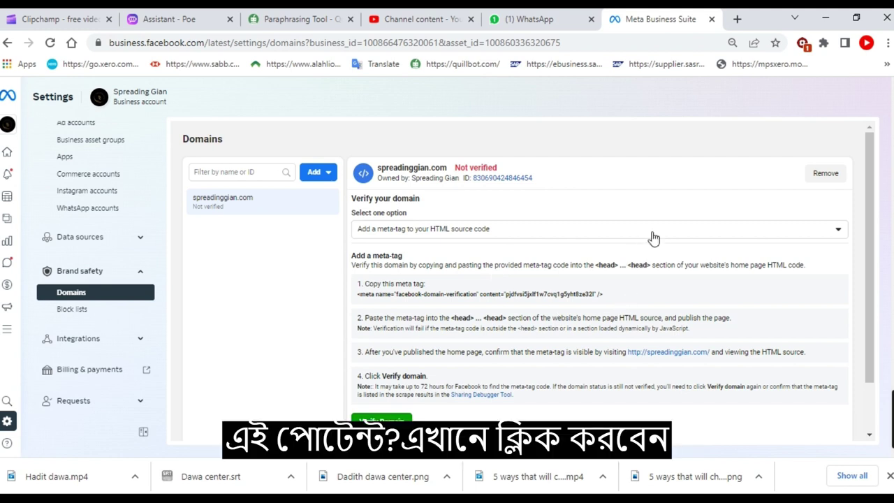
- Choose updating the DNS TXT record with the domain registrar as the verification method for spreadinggian.com
{"action": "left_click", "coordinate": [839, 232]}
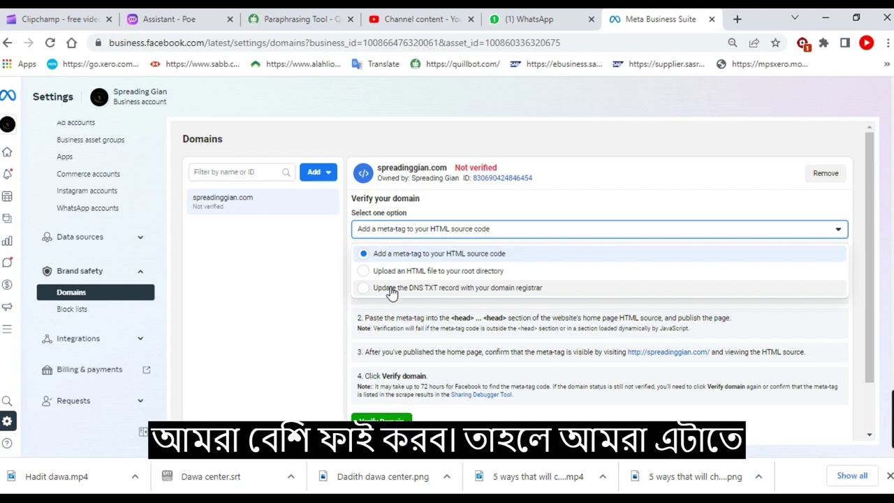
{"action": "left_click", "coordinate": [367, 288]}
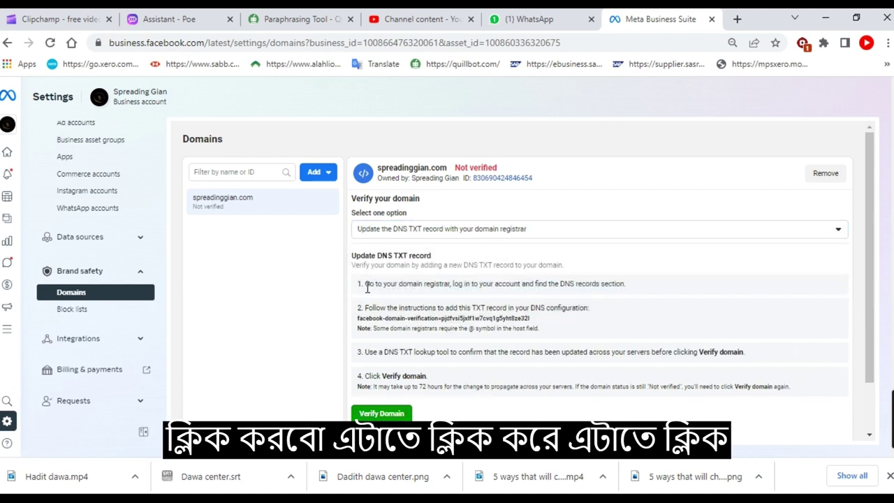
{"action": "left_click", "coordinate": [475, 320]}
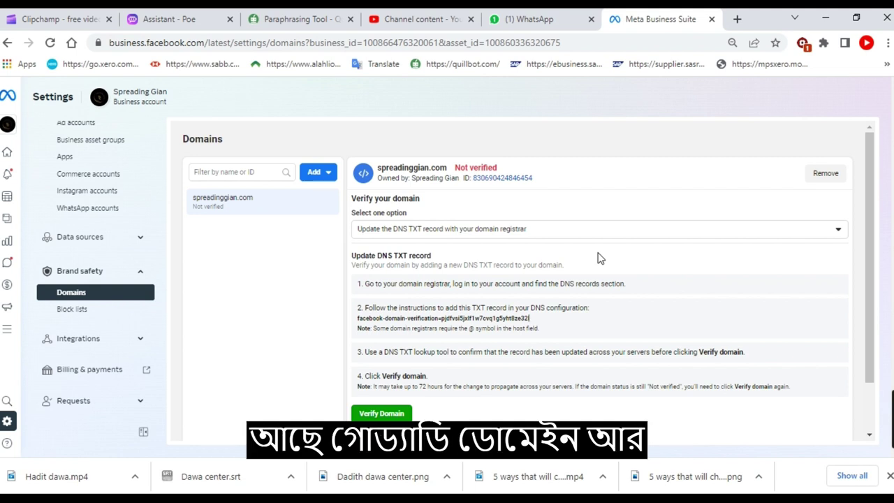
- Open GoDaddy's DNS Management page in a new browser tab
{"action": "left_click", "coordinate": [737, 19]}
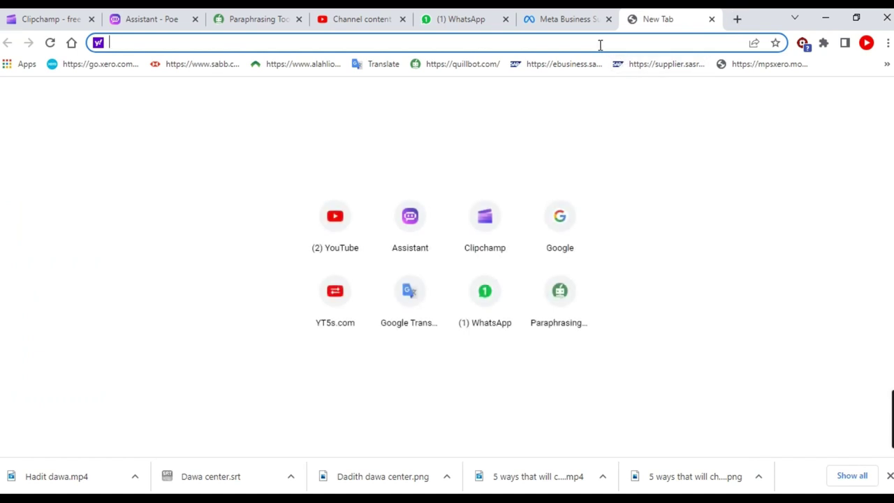
{"action": "type", "text": "godadd"}
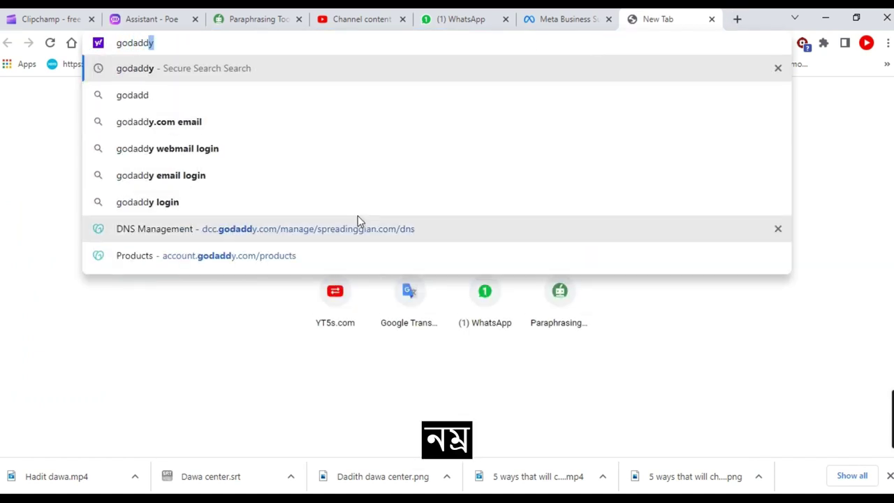
{"action": "left_click", "coordinate": [356, 229]}
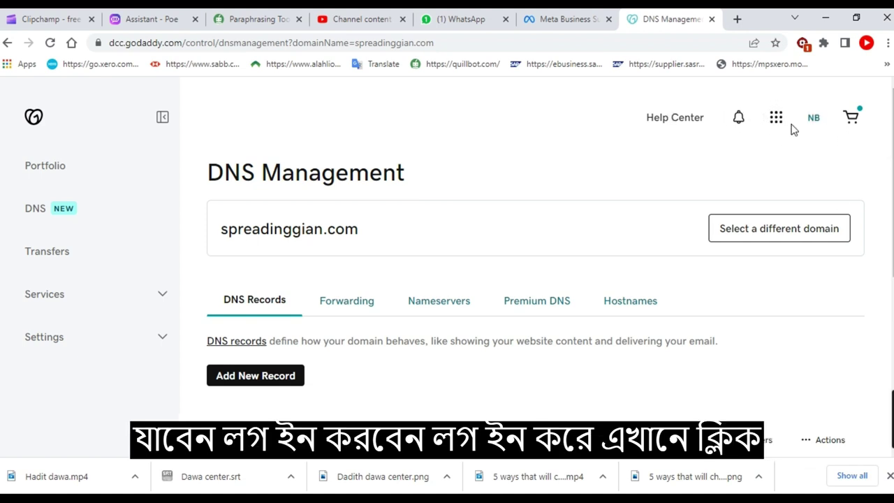
- Go to the GoDaddy account's product list and open the DNS settings of spreadinggian.com from there
{"action": "left_click", "coordinate": [814, 118]}
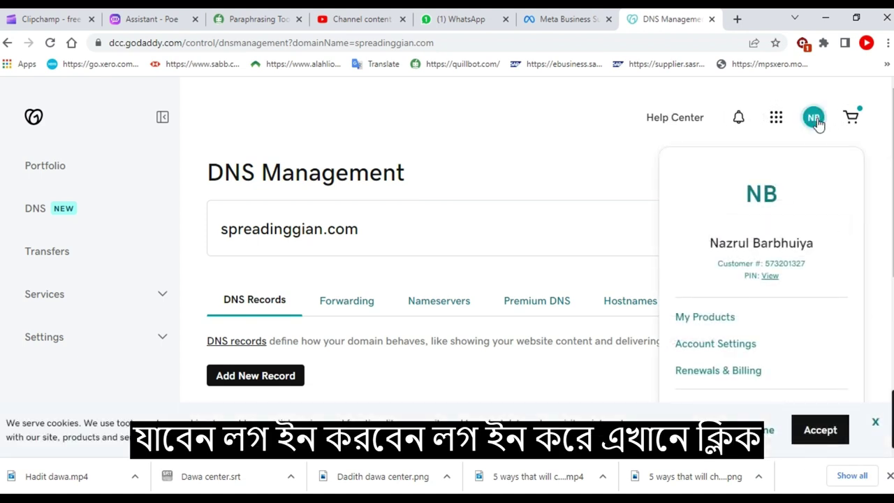
{"action": "left_click", "coordinate": [715, 322]}
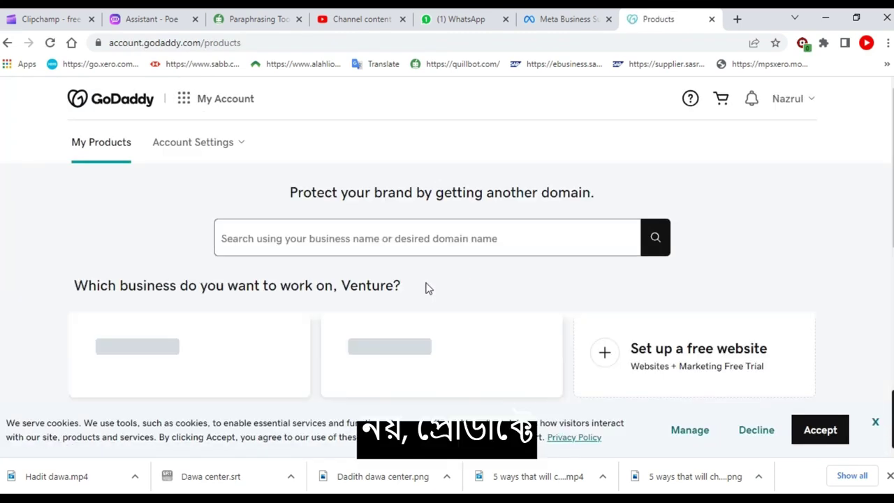
{"action": "scroll", "coordinate": [426, 290], "scroll_direction": "down", "scroll_amount": 6}
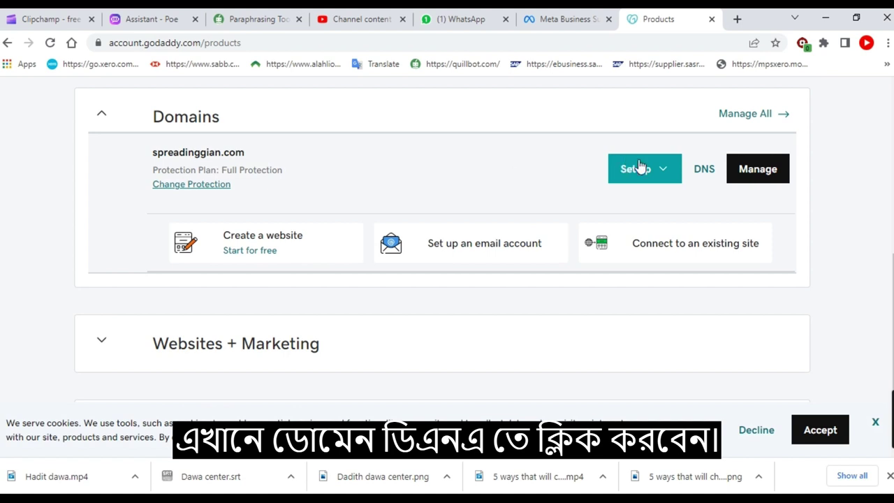
{"action": "left_click", "coordinate": [709, 174]}
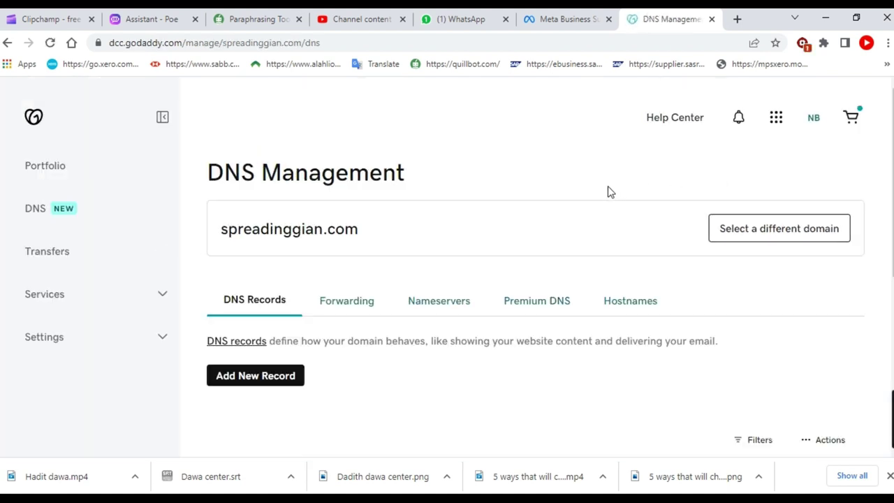
- Start a new DNS record for spreadinggian.com with type TXT and name @
{"action": "scroll", "coordinate": [499, 221], "scroll_direction": "down", "scroll_amount": 2}
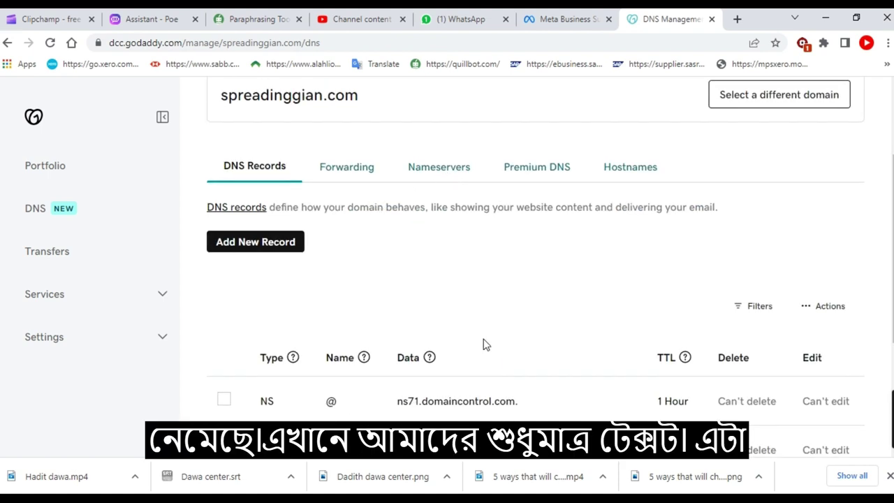
{"action": "scroll", "coordinate": [483, 342], "scroll_direction": "down", "scroll_amount": 3}
{"action": "scroll", "coordinate": [461, 345], "scroll_direction": "up", "scroll_amount": 3}
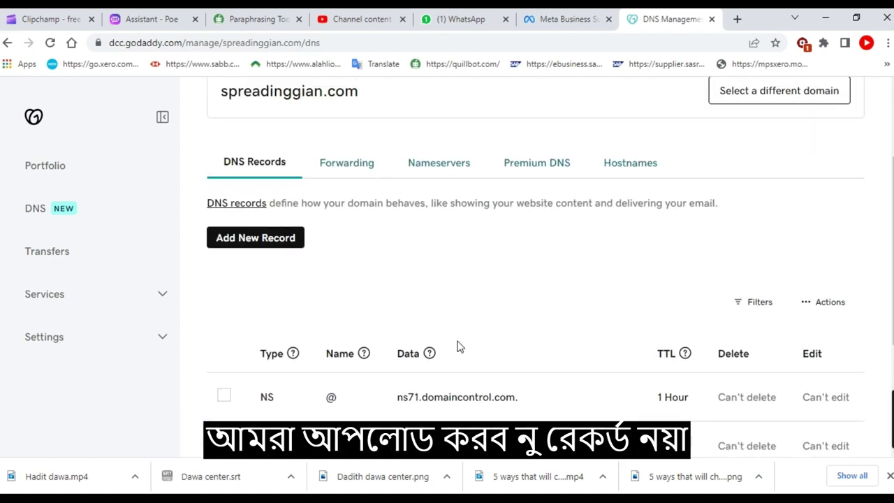
{"action": "left_click", "coordinate": [272, 246]}
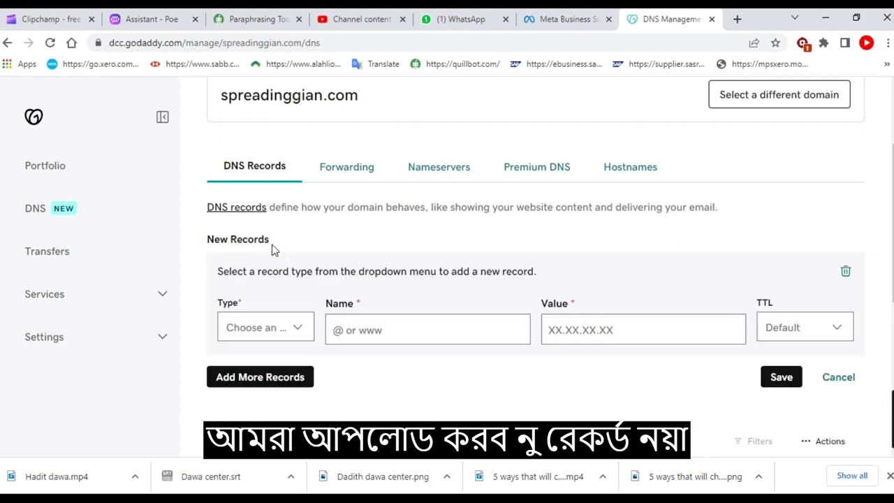
{"action": "left_click", "coordinate": [298, 334]}
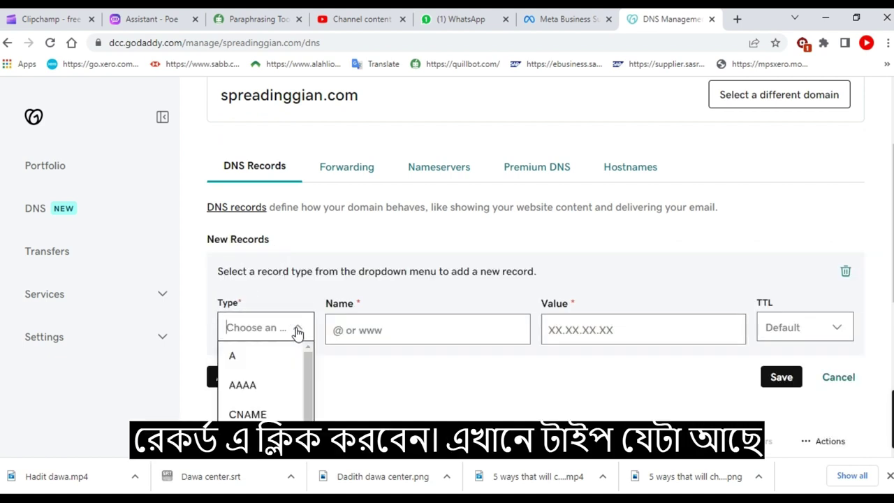
{"action": "scroll", "coordinate": [279, 413], "scroll_direction": "down", "scroll_amount": 1}
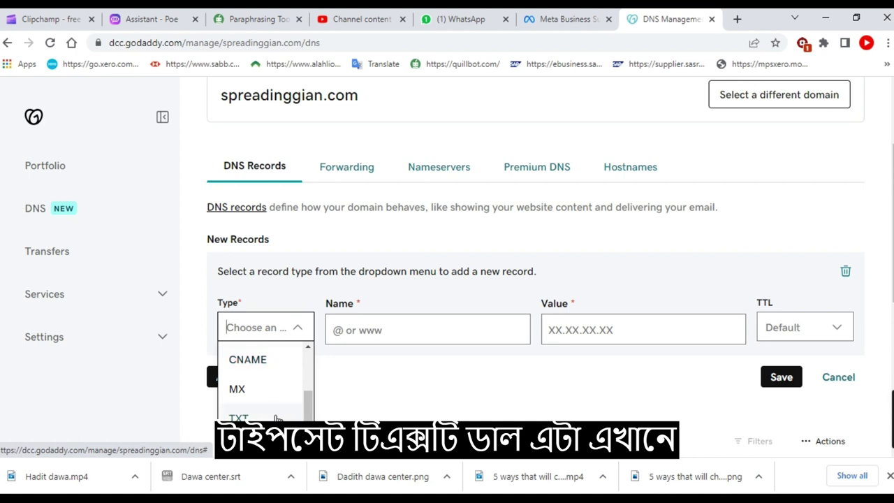
{"action": "left_click", "coordinate": [279, 416]}
{"action": "left_click", "coordinate": [381, 330]}
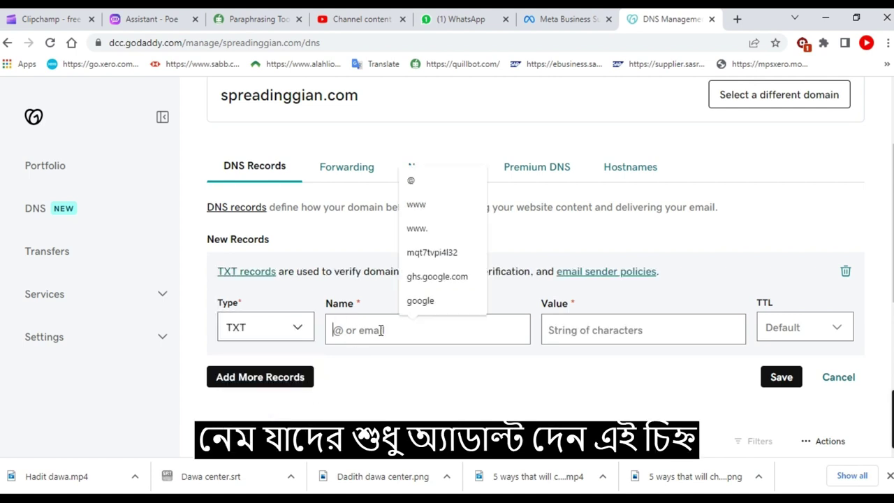
{"action": "left_click", "coordinate": [423, 184]}
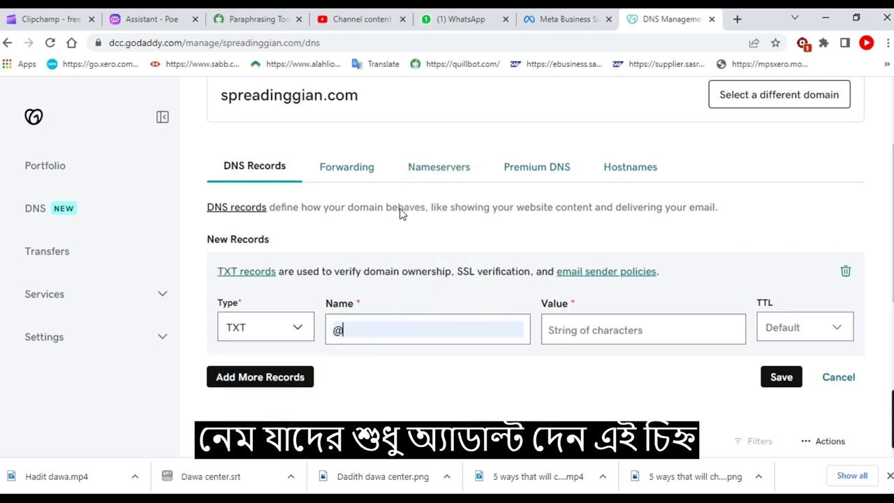
- Paste Facebook's domain verification code as the TXT record's value and save the record
{"action": "left_click", "coordinate": [577, 330]}
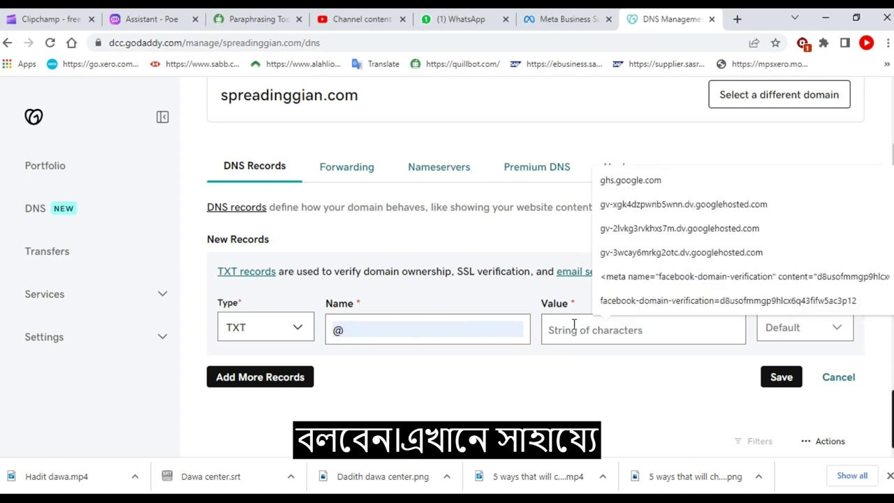
{"action": "type", "text": "facebook-domain-verification=pjdfvsi5jxlf1w7cvq1g5yht8ze32l"}
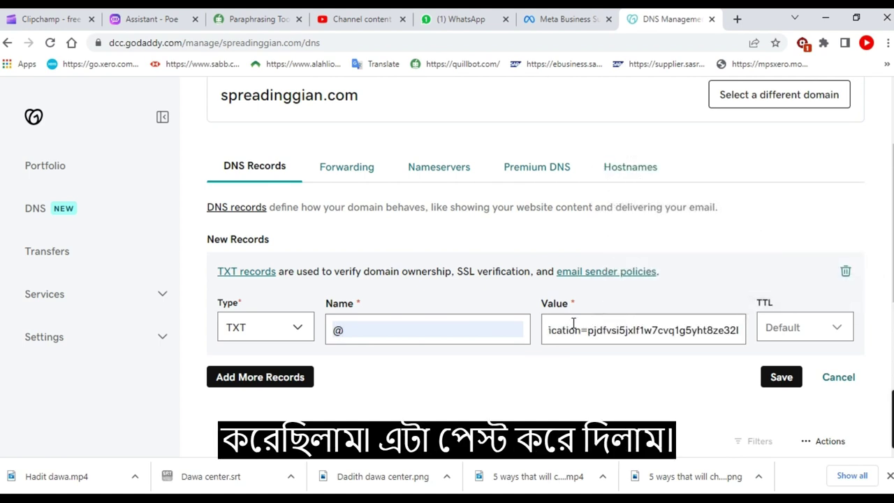
{"action": "left_click", "coordinate": [776, 385]}
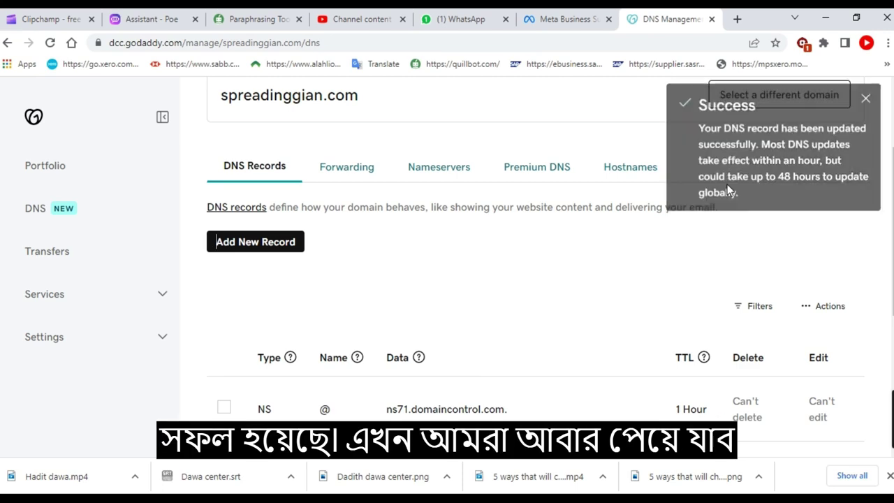
- Switch to Meta Business Suite, try to verify spreadinggian.com, and copy the verification TXT record again
{"action": "left_click", "coordinate": [568, 18]}
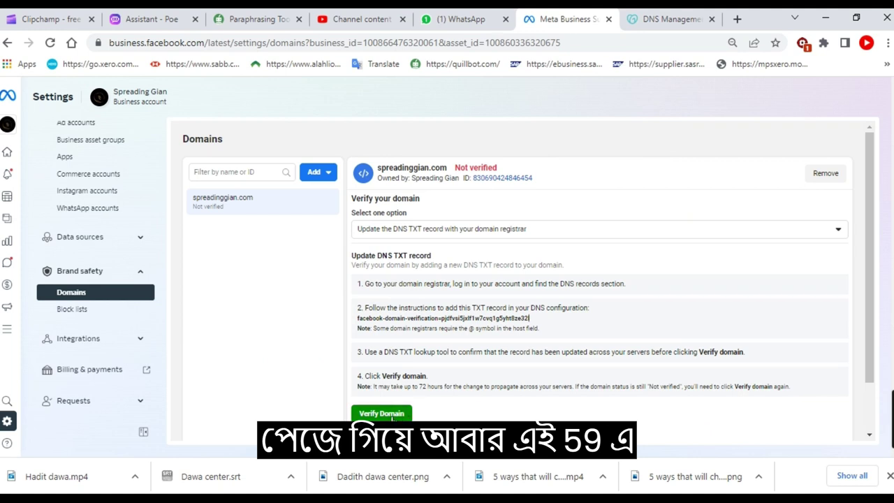
{"action": "left_click", "coordinate": [390, 414]}
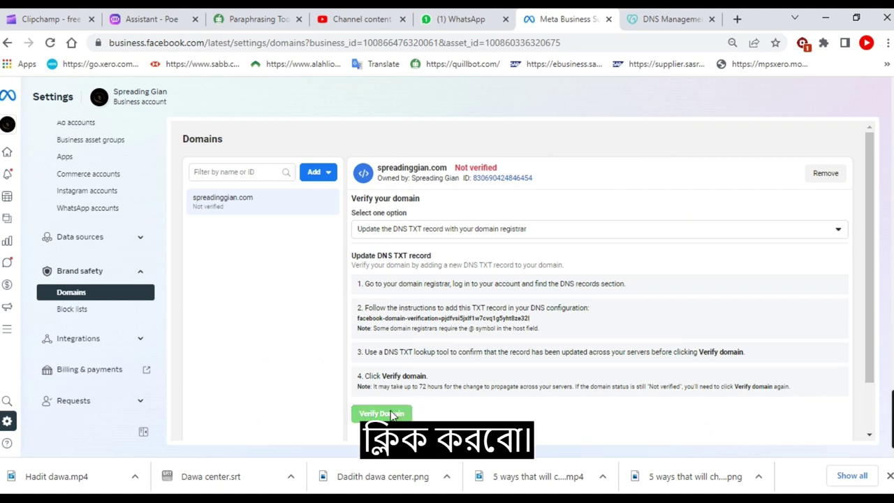
{"action": "scroll", "coordinate": [411, 414], "scroll_direction": "down", "scroll_amount": 1}
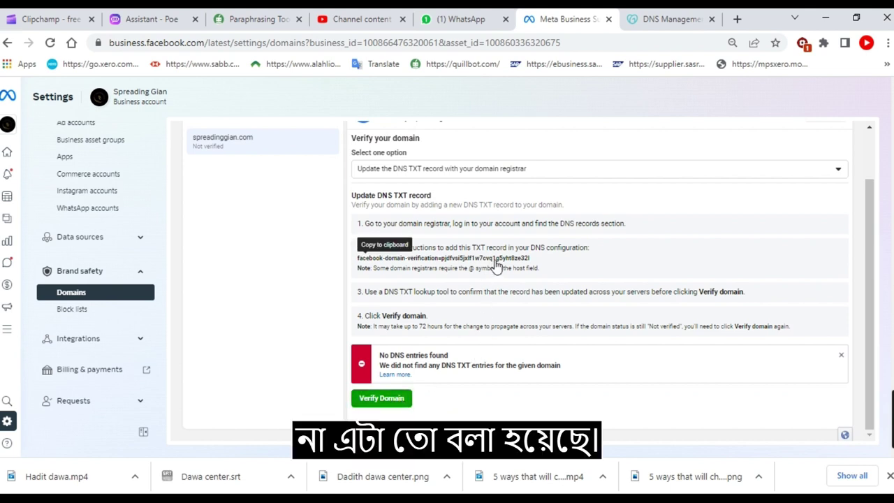
{"action": "left_click", "coordinate": [480, 264]}
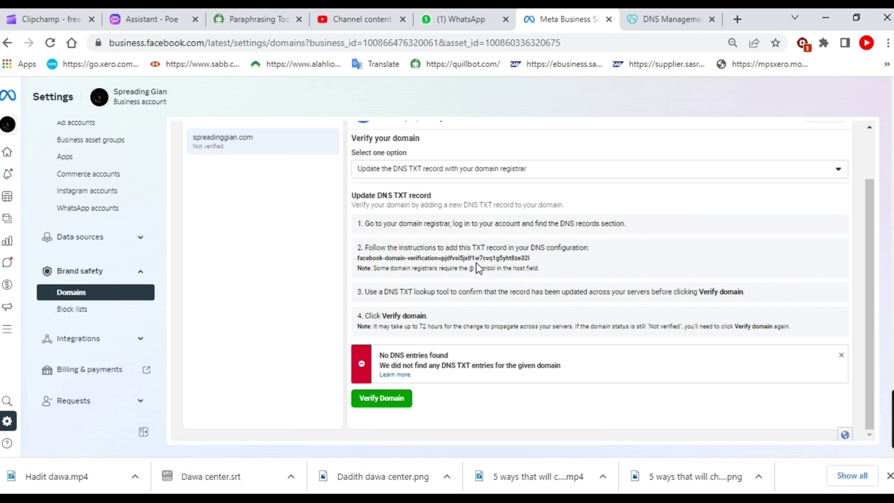
- Return to GoDaddy's DNS Management page and delete the facebook-domain-verification TXT record of spreadinggian.com
{"action": "left_click", "coordinate": [687, 20]}
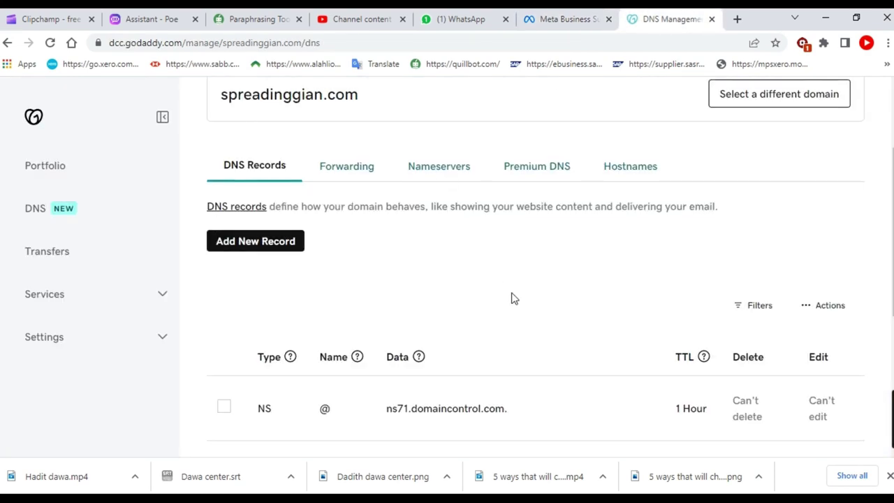
{"action": "scroll", "coordinate": [512, 298], "scroll_direction": "down", "scroll_amount": 3}
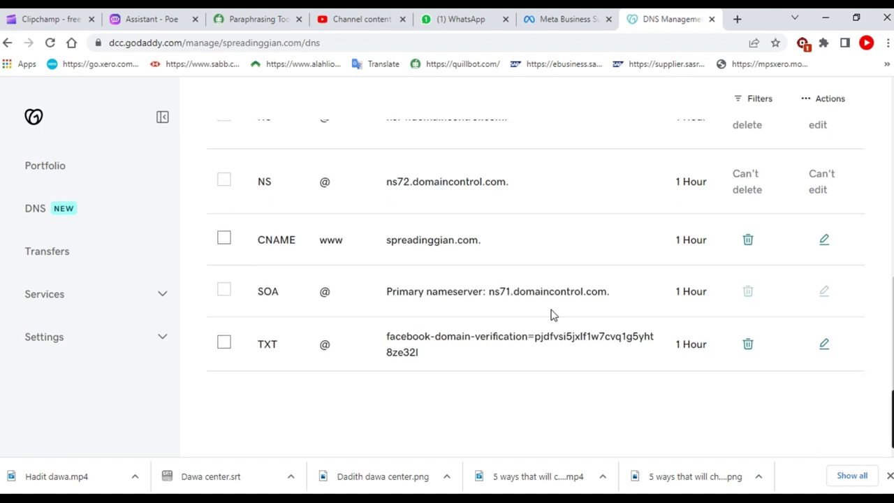
{"action": "left_click", "coordinate": [747, 347]}
{"action": "left_click", "coordinate": [178, 299]}
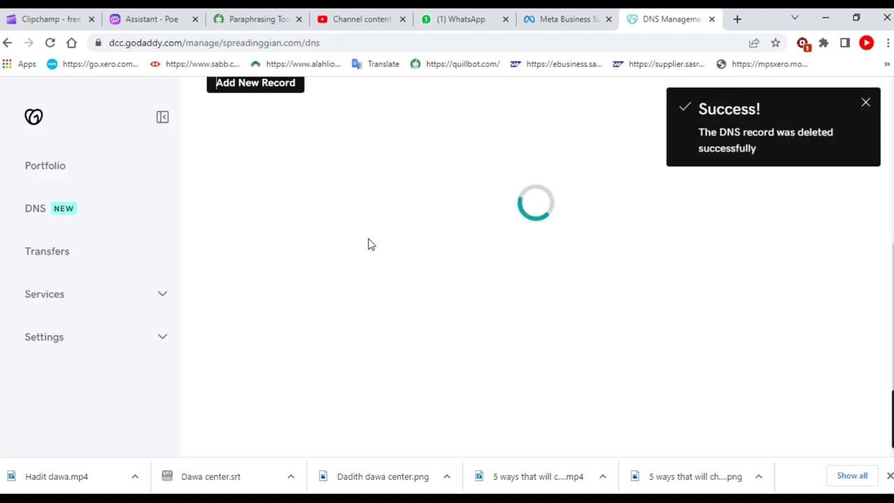
- Begin another DNS record for spreadinggian.com, choosing type TXT and name @
{"action": "scroll", "coordinate": [375, 275], "scroll_direction": "up", "scroll_amount": 5}
{"action": "left_click", "coordinate": [273, 374]}
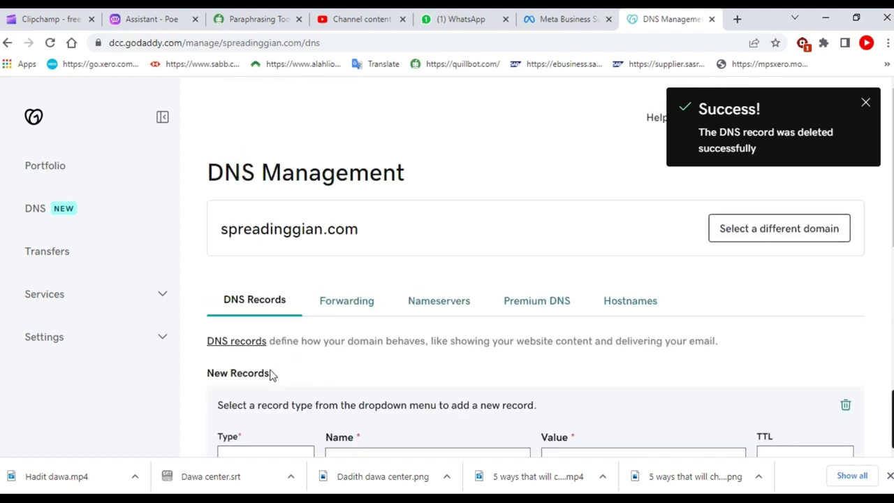
{"action": "scroll", "coordinate": [380, 313], "scroll_direction": "down", "scroll_amount": 3}
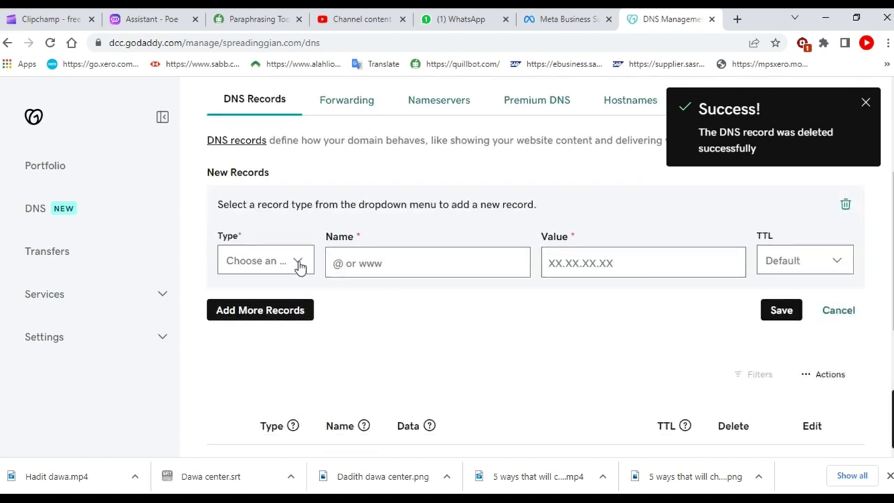
{"action": "left_click", "coordinate": [299, 262]}
{"action": "left_click", "coordinate": [269, 403]}
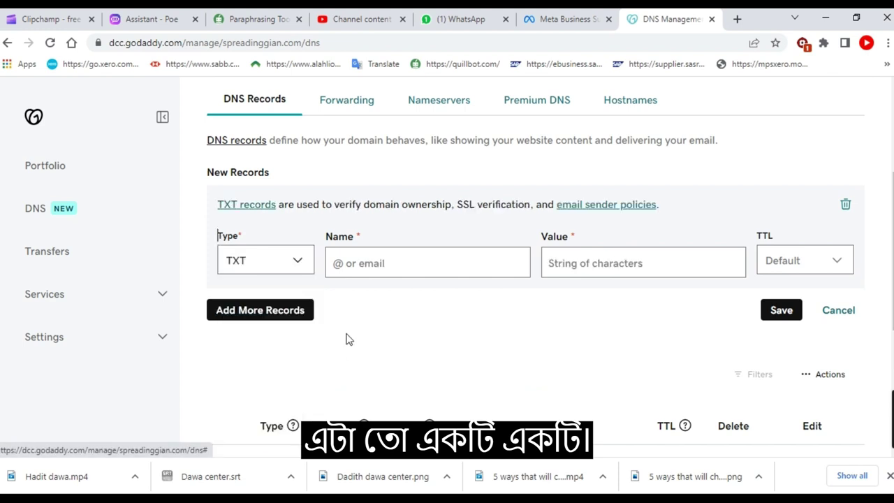
{"action": "left_click", "coordinate": [388, 265]}
{"action": "left_click", "coordinate": [427, 294]}
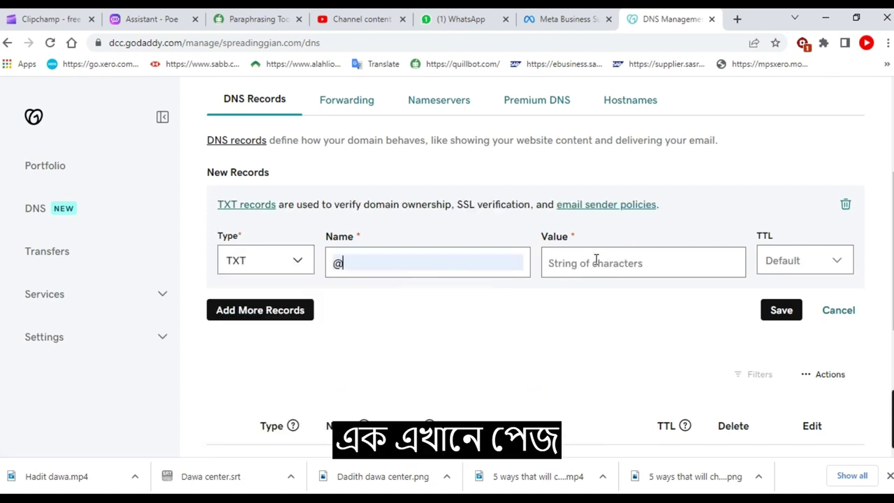
- Paste the copied Facebook domain verification code as the new TXT record's value and save it
{"action": "left_click", "coordinate": [594, 261]}
{"action": "key", "text": "ctrl+v"}
{"action": "left_click", "coordinate": [781, 310]}
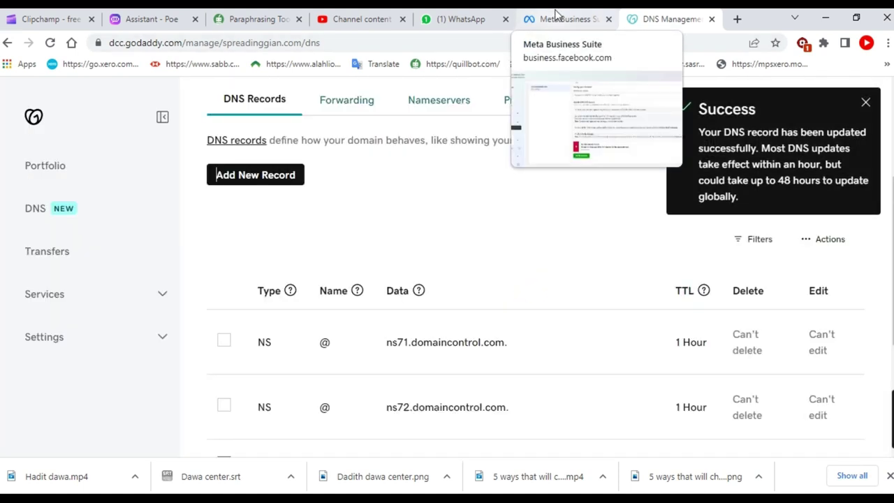
- Switch to Meta Business Suite, verify spreadinggian.com, close the confirmation, and inspect the domain's verification status
{"action": "left_click", "coordinate": [557, 14]}
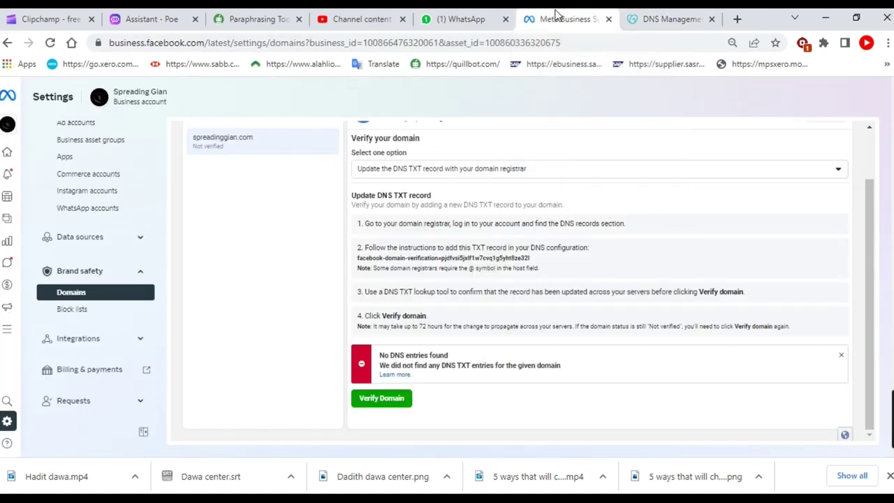
{"action": "left_click", "coordinate": [385, 396]}
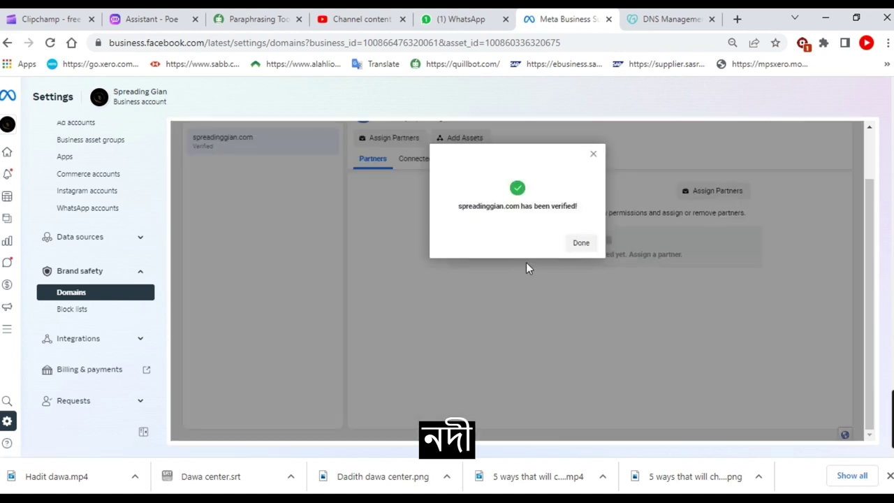
{"action": "left_click", "coordinate": [580, 244]}
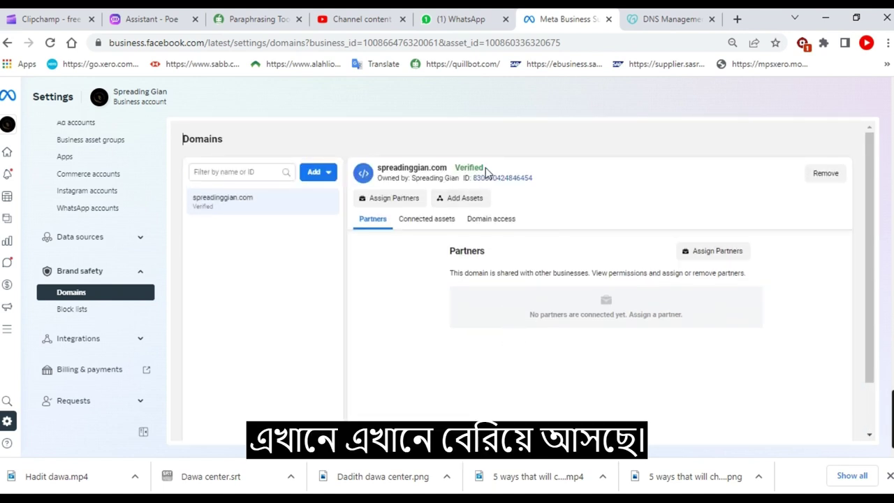
{"action": "mouse_move", "coordinate": [490, 165]}
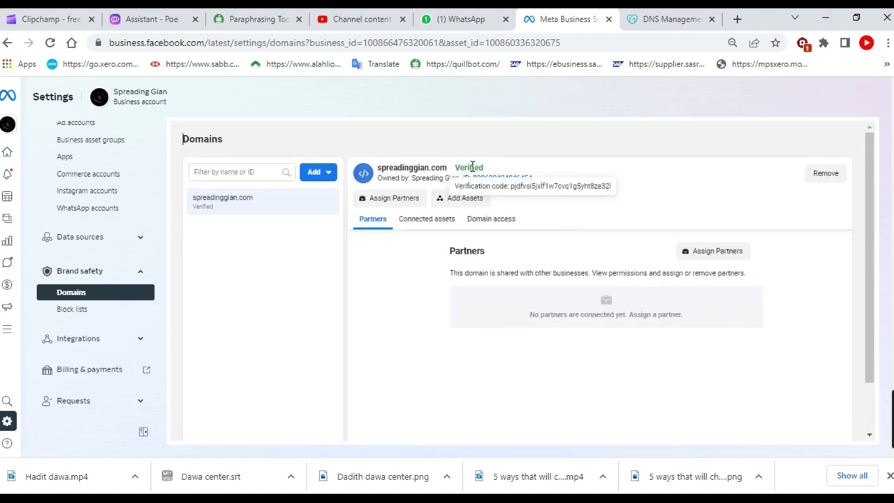